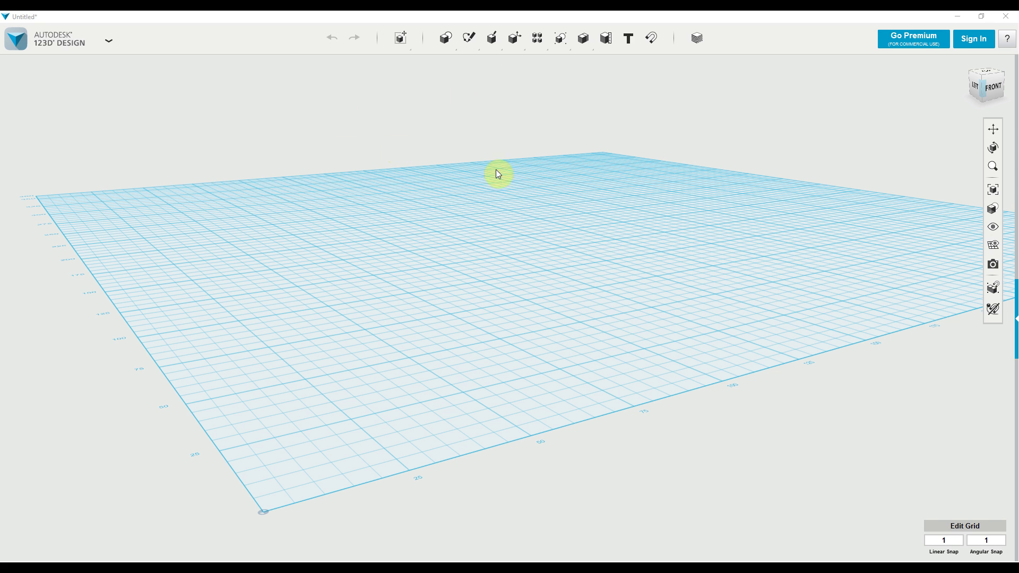
# Zoom and orbit the empty grid down to a low view facing its front
pyautogui.scroll(-4, 733, 223)
pyautogui.scroll(1, 732, 224)
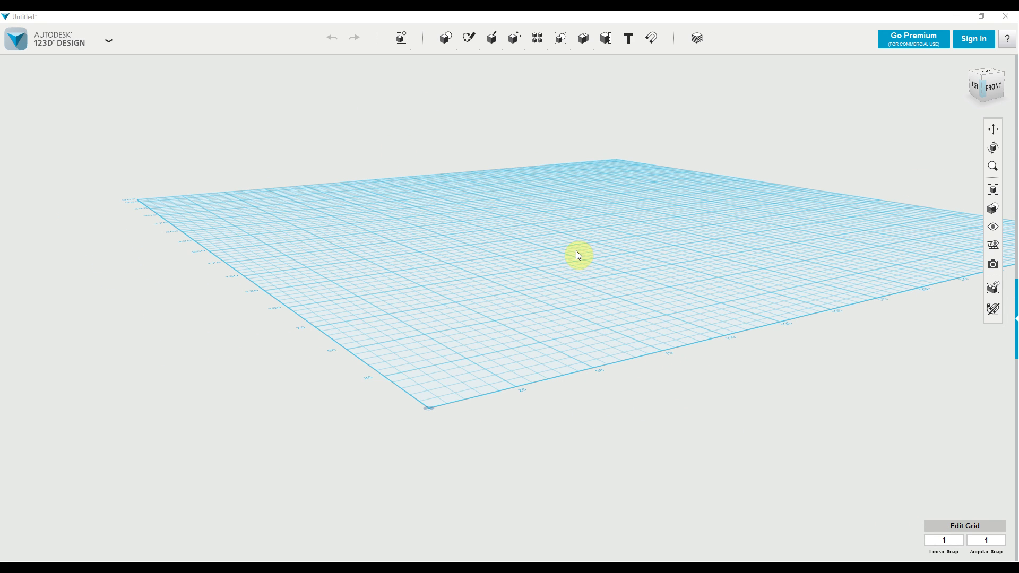
pyautogui.scroll(2, 578, 256)
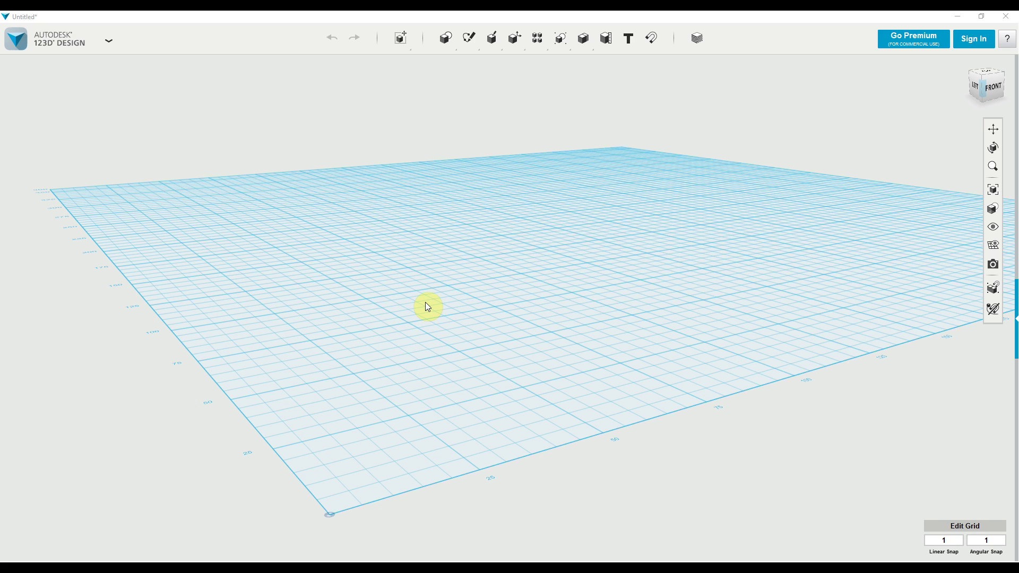
pyautogui.scroll(-8, 428, 307)
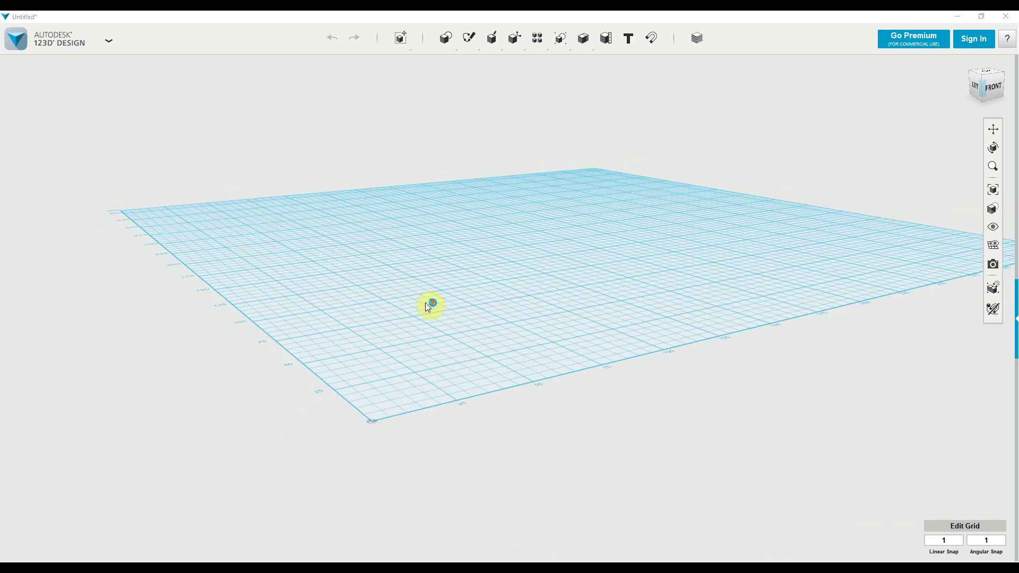
pyautogui.scroll(-10, 425, 303)
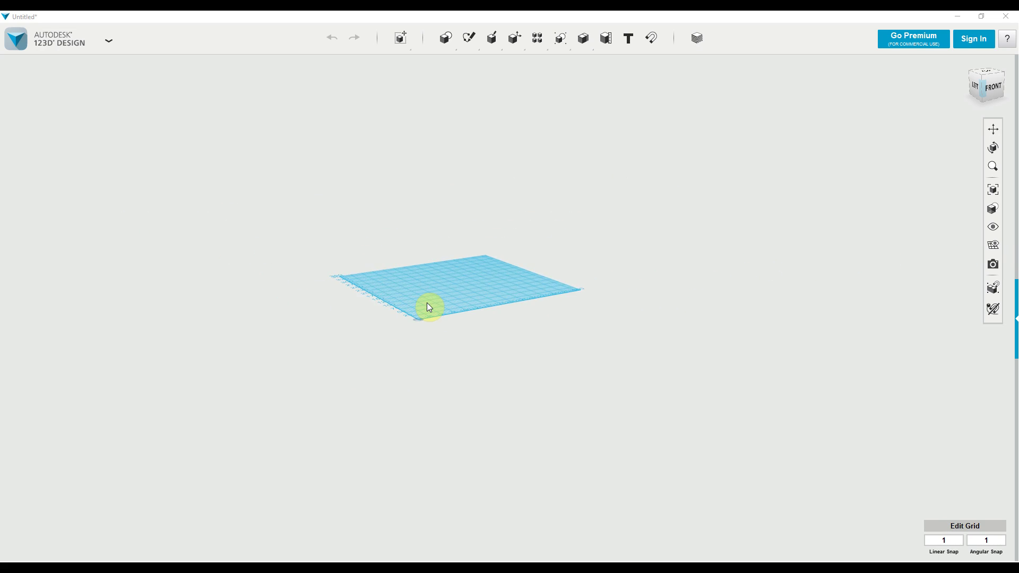
pyautogui.scroll(10, 428, 305)
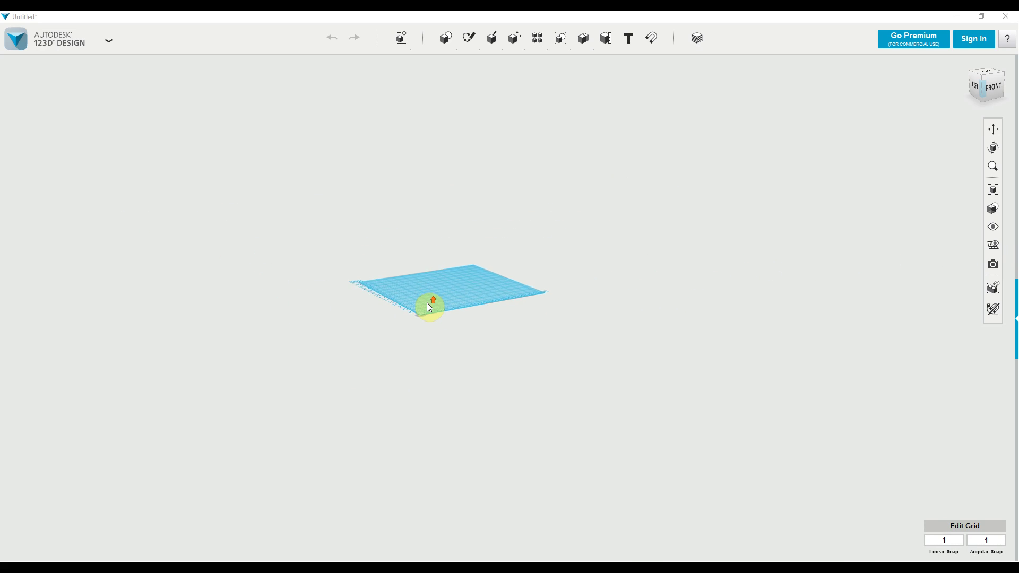
pyautogui.scroll(5, 430, 307)
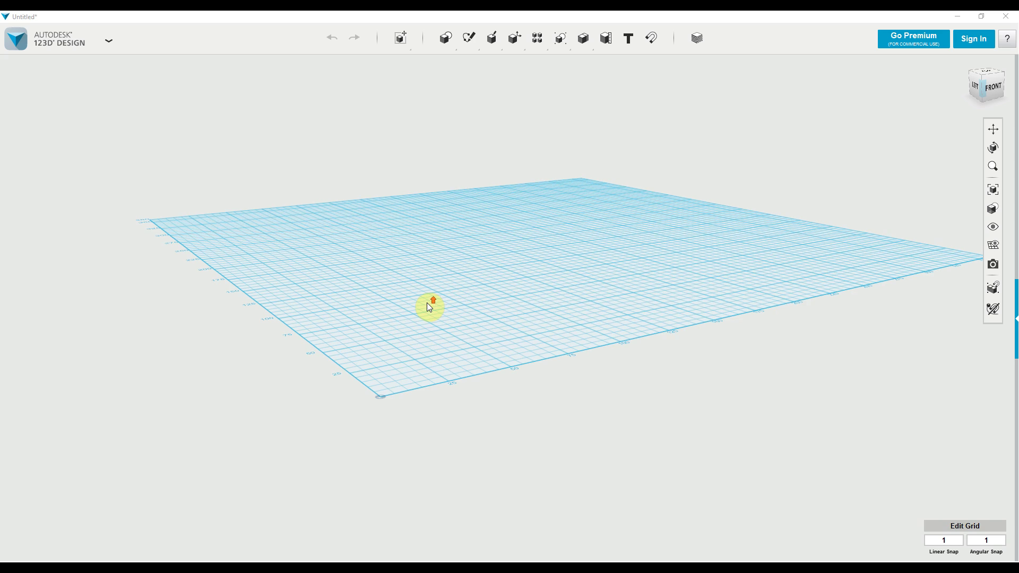
pyautogui.scroll(-3, 579, 244)
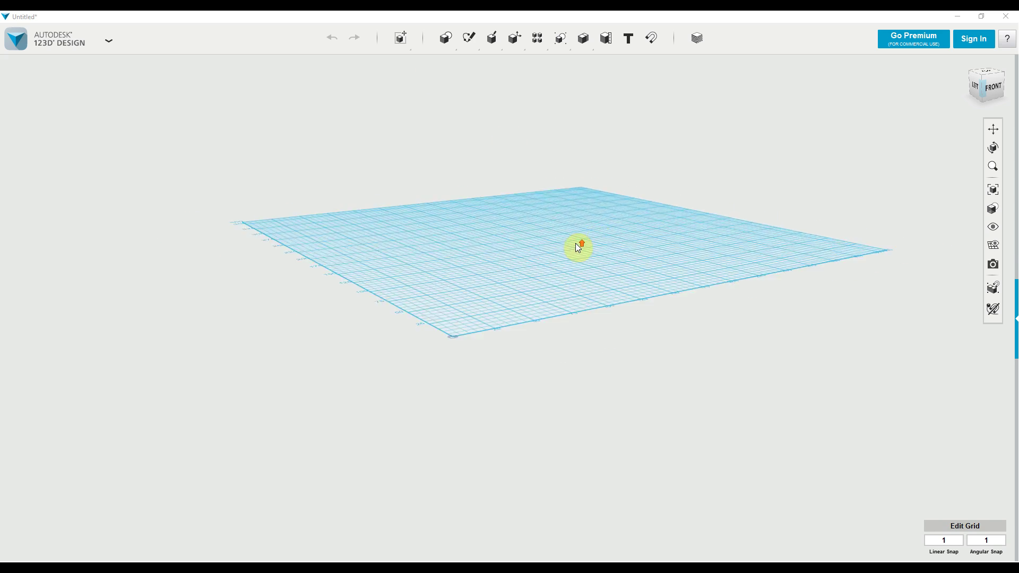
pyautogui.scroll(6, 578, 245)
pyautogui.scroll(-7, 578, 246)
pyautogui.scroll(4, 576, 243)
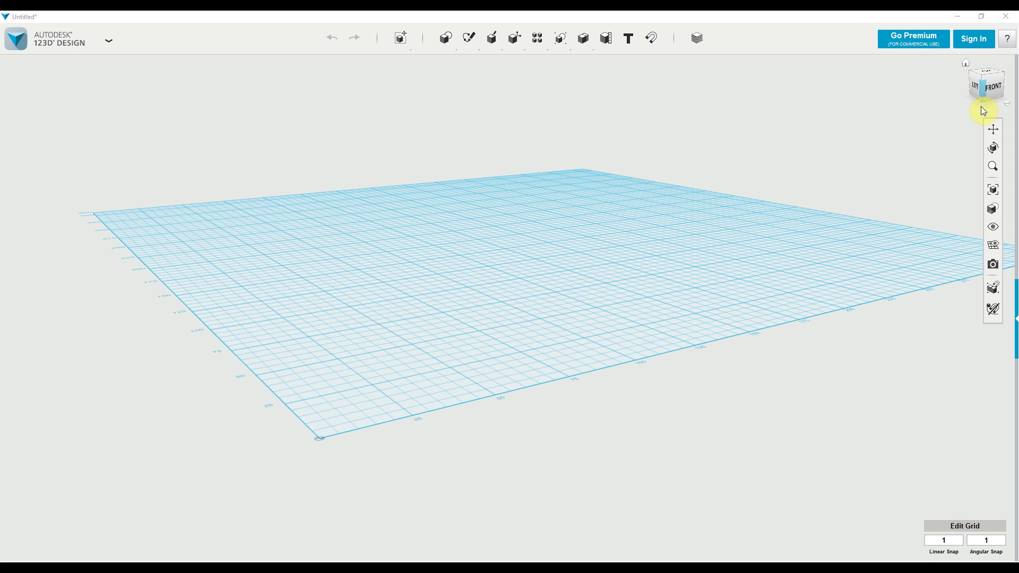
pyautogui.moveTo(992, 89)
pyautogui.mouseDown()
pyautogui.moveTo(898, 90)
pyautogui.moveTo(908, 101)
pyautogui.moveTo(935, 86)
pyautogui.mouseUp()
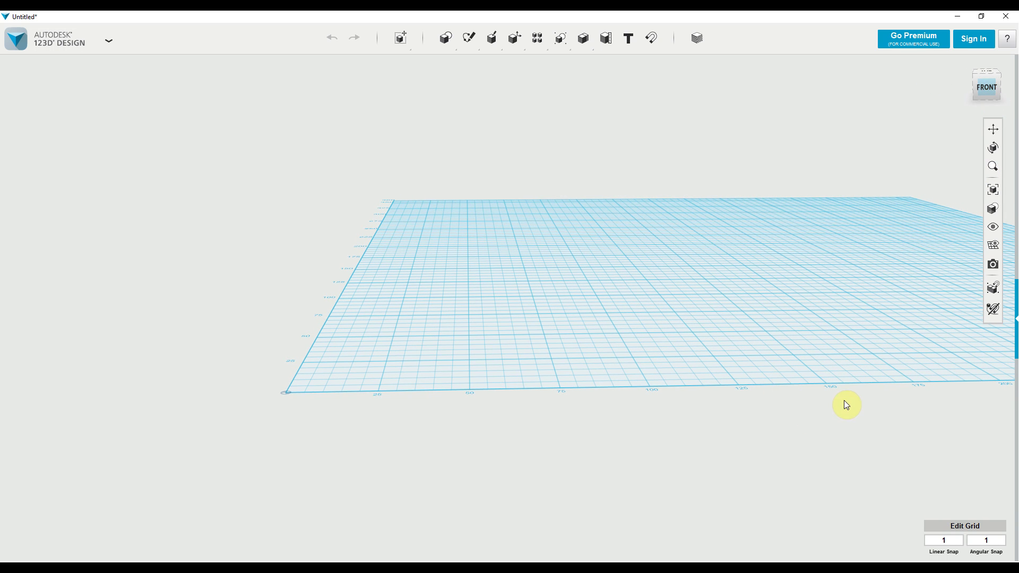
pyautogui.moveTo(870, 409)
pyautogui.mouseDown(button='right')
pyautogui.moveTo(844, 407)
pyautogui.moveTo(834, 391)
pyautogui.moveTo(887, 418)
pyautogui.mouseUp(button='right')
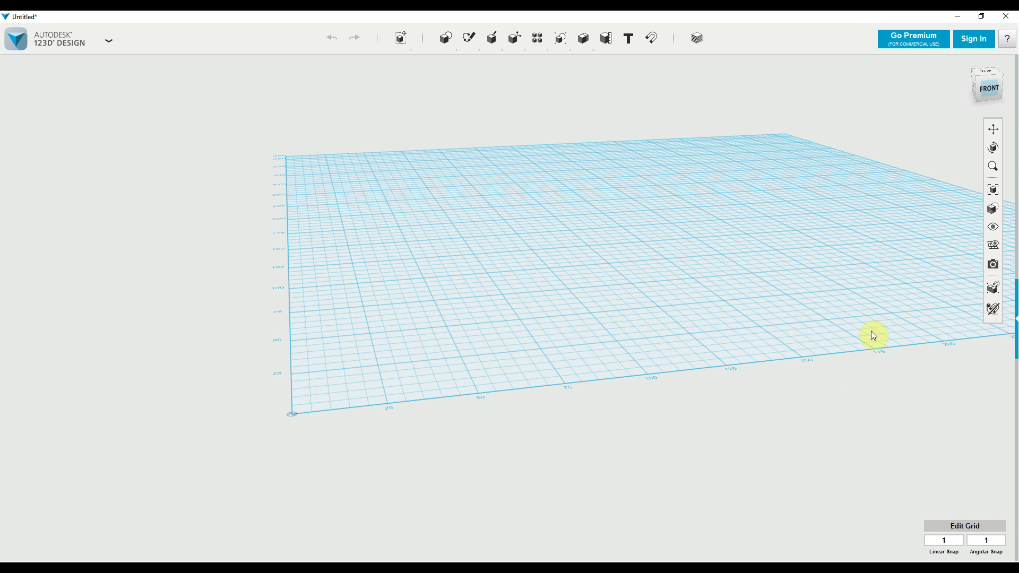
pyautogui.click(992, 131)
pyautogui.click(992, 130)
pyautogui.moveTo(883, 213); pyautogui.dragTo(579, 256)
pyautogui.moveTo(791, 250); pyautogui.dragTo(567, 291)
pyautogui.moveTo(730, 261); pyautogui.dragTo(584, 277)
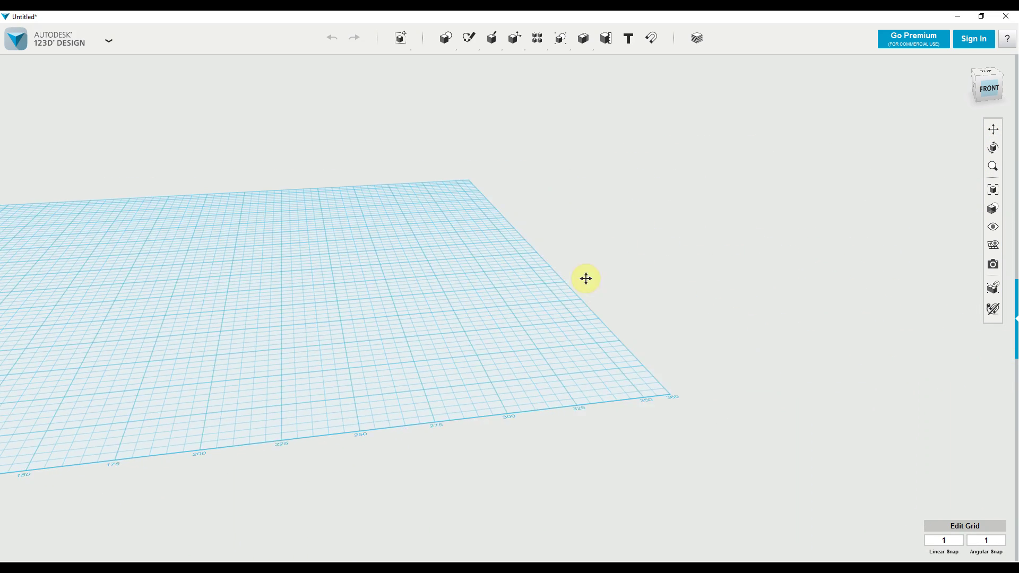
pyautogui.moveTo(680, 286); pyautogui.dragTo(770, 281)
pyautogui.moveTo(396, 293); pyautogui.dragTo(796, 265)
pyautogui.moveTo(432, 230); pyautogui.dragTo(531, 364)
pyautogui.moveTo(432, 232); pyautogui.dragTo(387, 204)
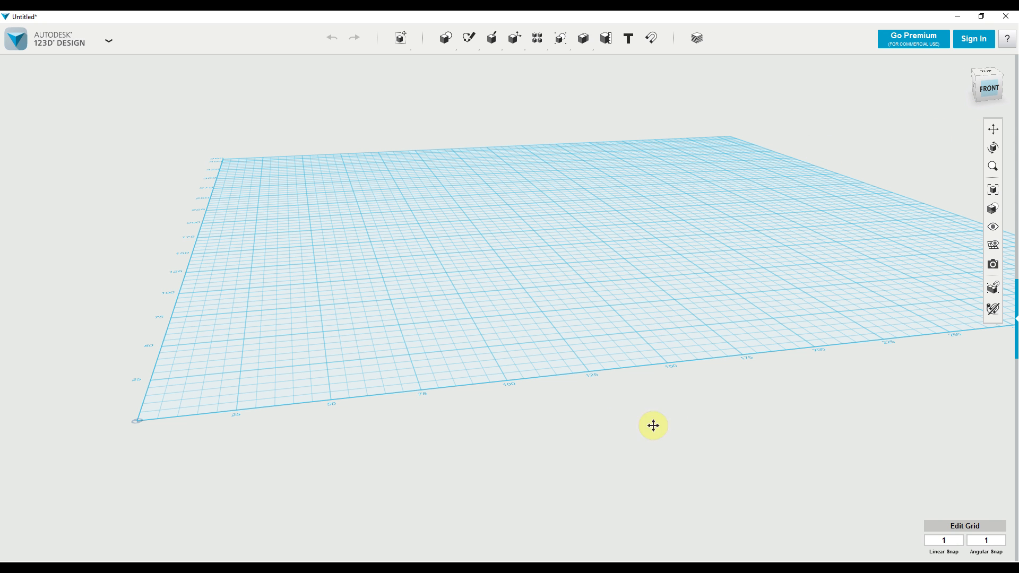
pyautogui.moveTo(653, 426); pyautogui.dragTo(676, 416, button='right')
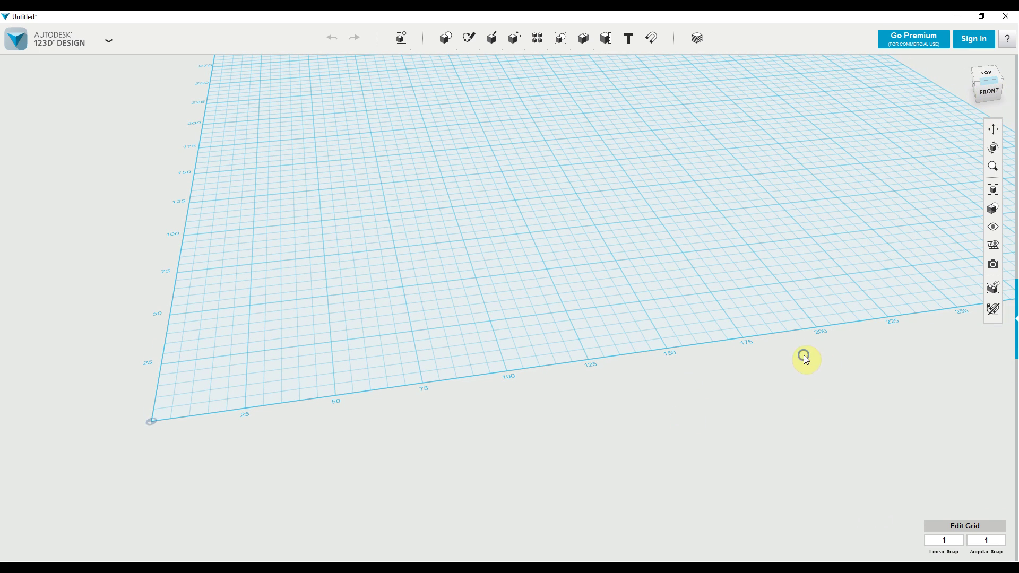
pyautogui.moveTo(806, 360); pyautogui.dragTo(805, 335, button='right')
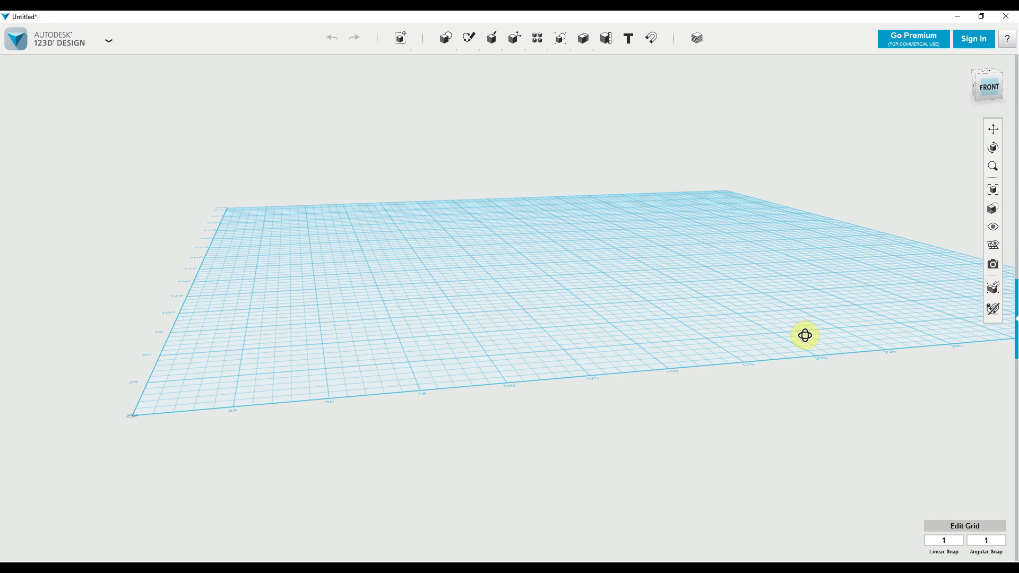
pyautogui.moveTo(860, 368); pyautogui.dragTo(858, 398, button='right')
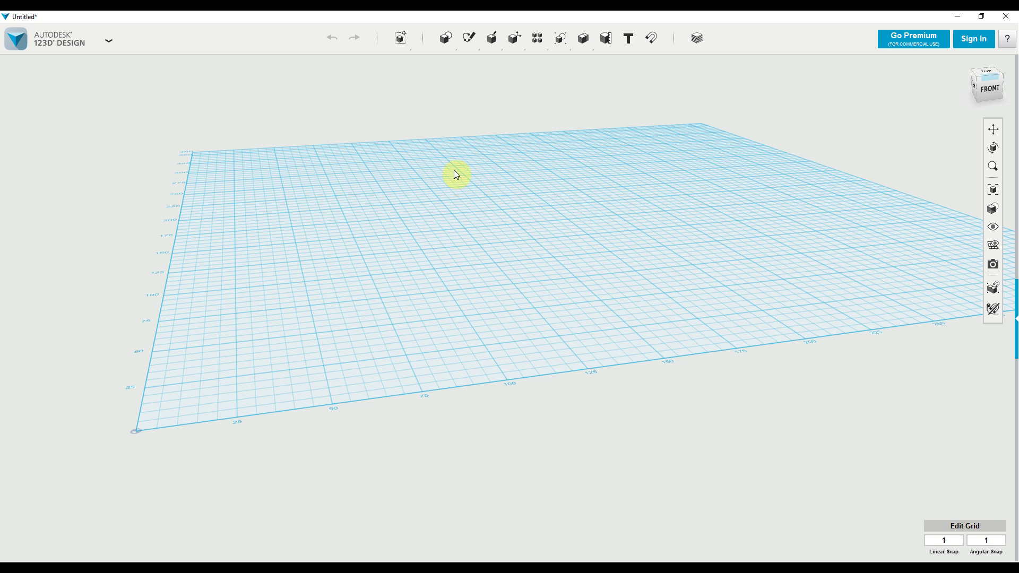
# Drop a 20×20×20 box, a radius-10 sphere, and a torus behind the box onto the grid
pyautogui.moveTo(446, 41)
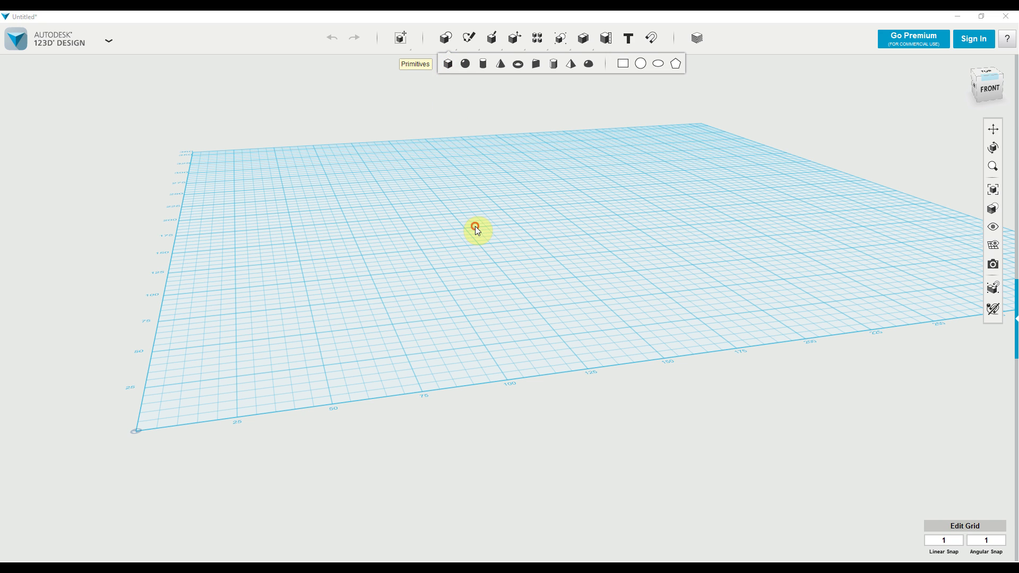
pyautogui.click(447, 64)
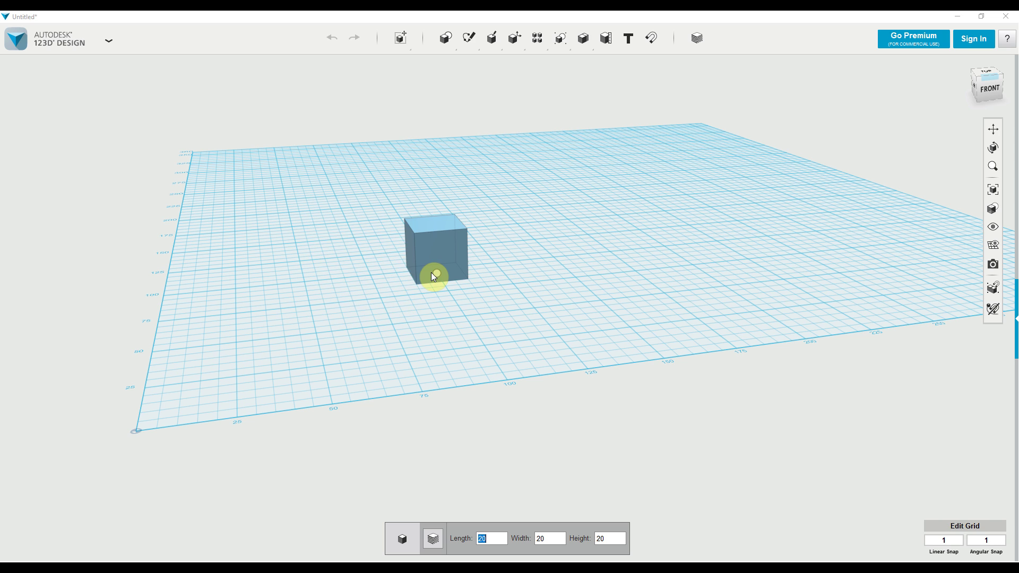
pyautogui.click(434, 277)
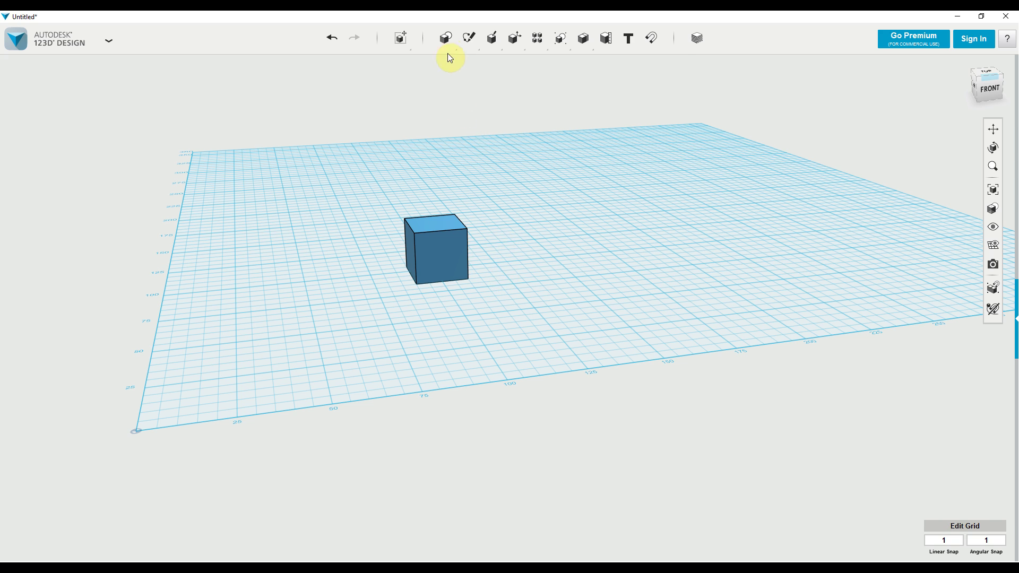
pyautogui.moveTo(444, 41)
pyautogui.click(466, 63)
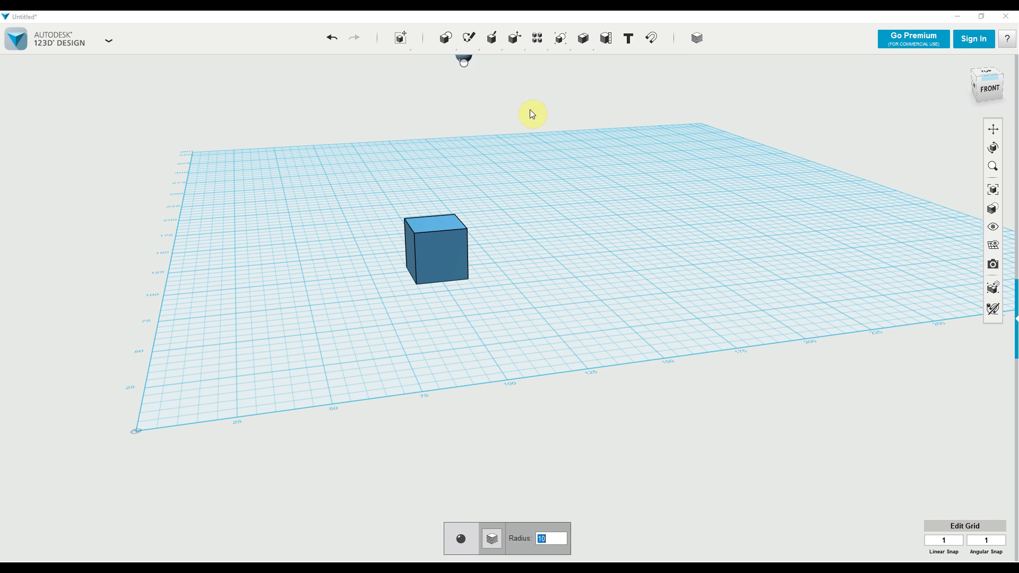
pyautogui.click(574, 243)
pyautogui.moveTo(469, 38)
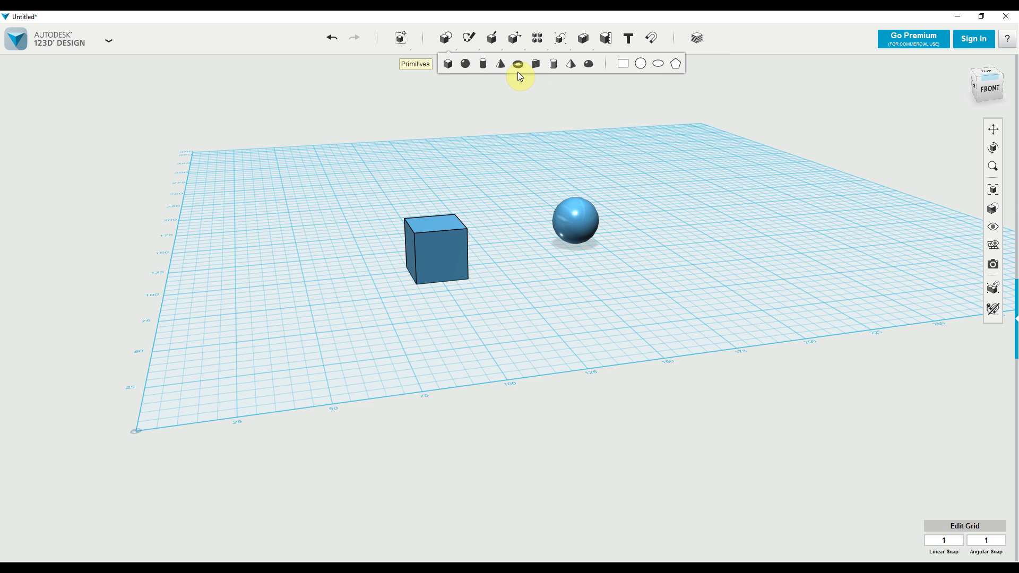
pyautogui.click(518, 65)
pyautogui.click(487, 208)
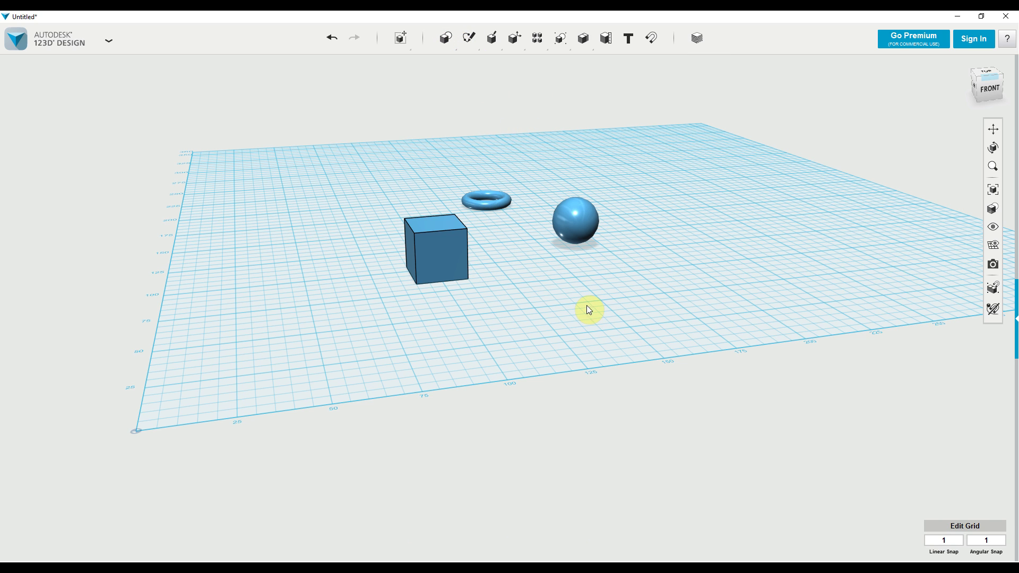
# Pan and orbit the view to frame the three shapes, then select the cube
pyautogui.click(993, 129)
pyautogui.moveTo(538, 270); pyautogui.dragTo(694, 400)
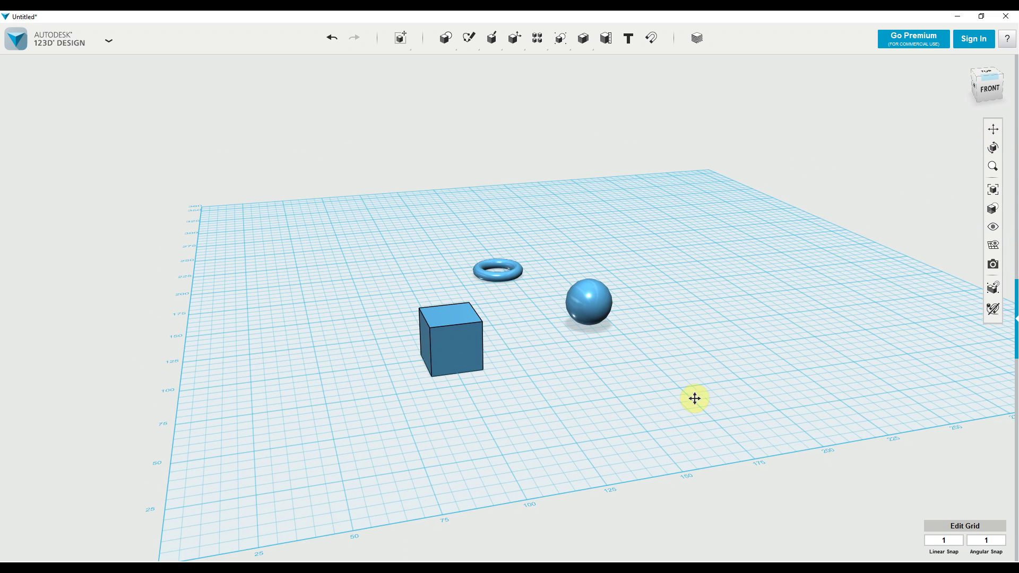
pyautogui.moveTo(678, 344); pyautogui.dragTo(660, 344, button='right')
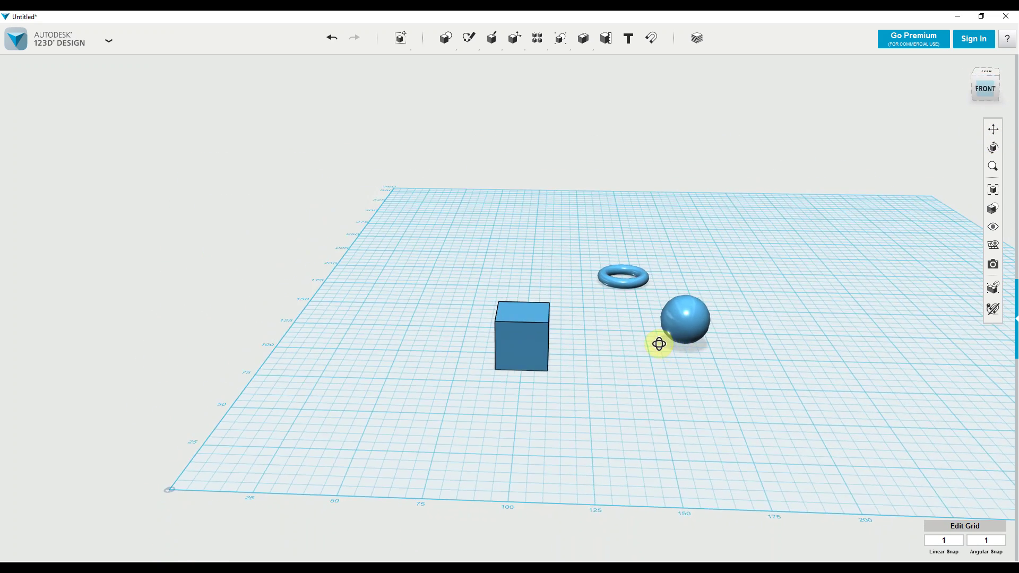
pyautogui.click(993, 129)
pyautogui.moveTo(637, 320); pyautogui.dragTo(510, 292)
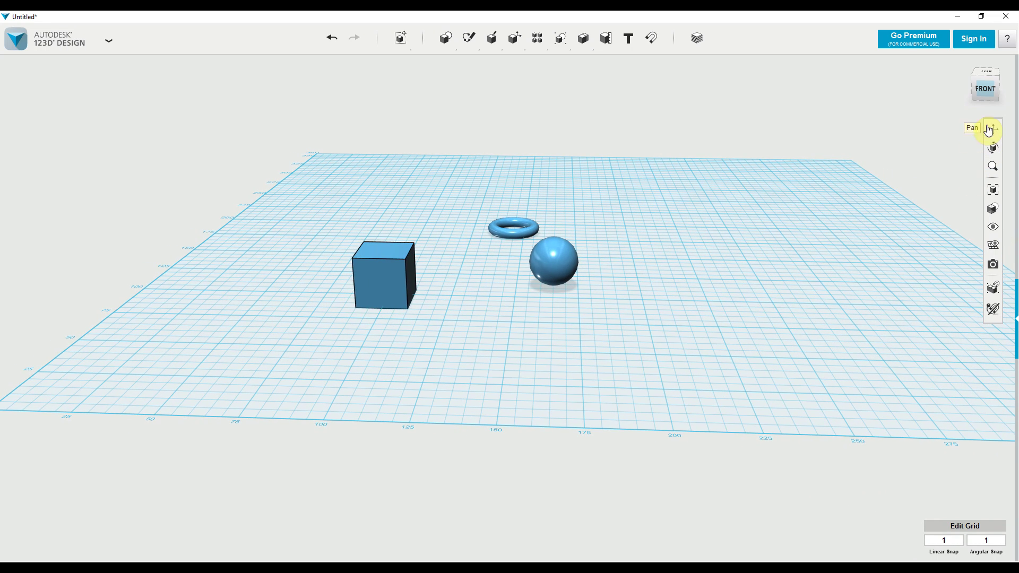
pyautogui.click(607, 490)
pyautogui.moveTo(334, 250); pyautogui.dragTo(470, 352)
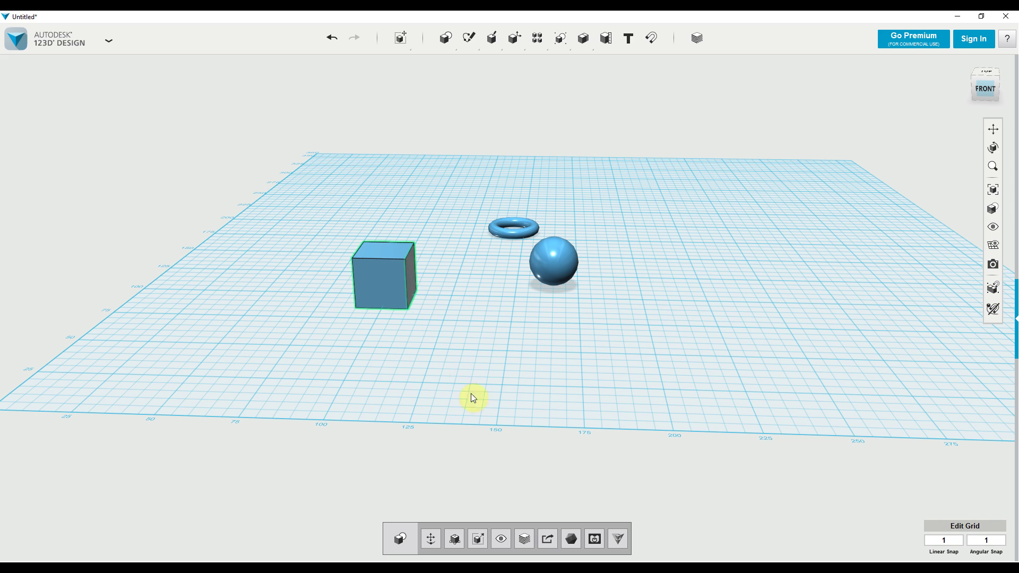
# Smart Scale the cube, stretching its width and depth to 120 while height stays 20
pyautogui.click(455, 540)
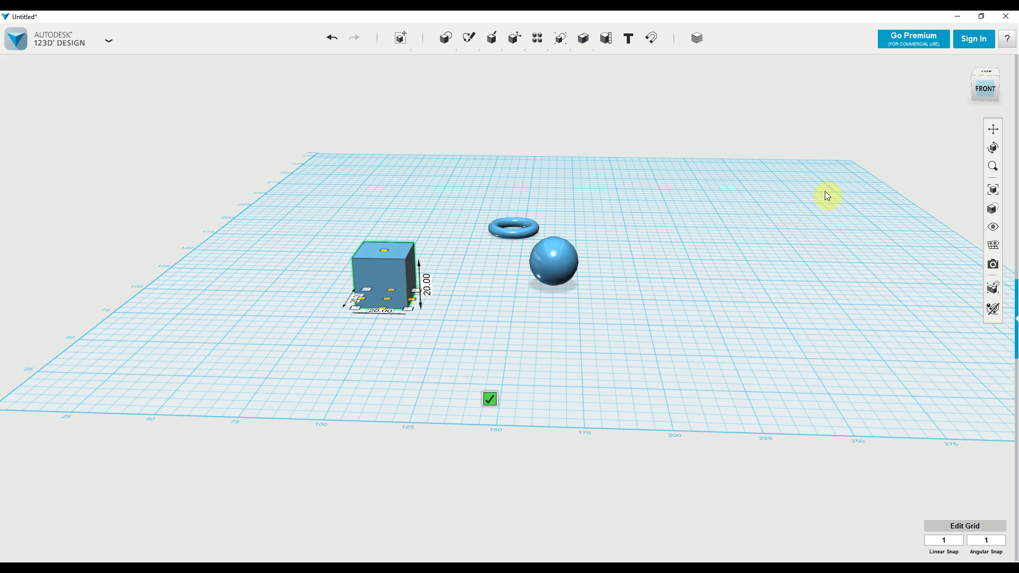
pyautogui.moveTo(487, 486); pyautogui.dragTo(891, 186, button='right')
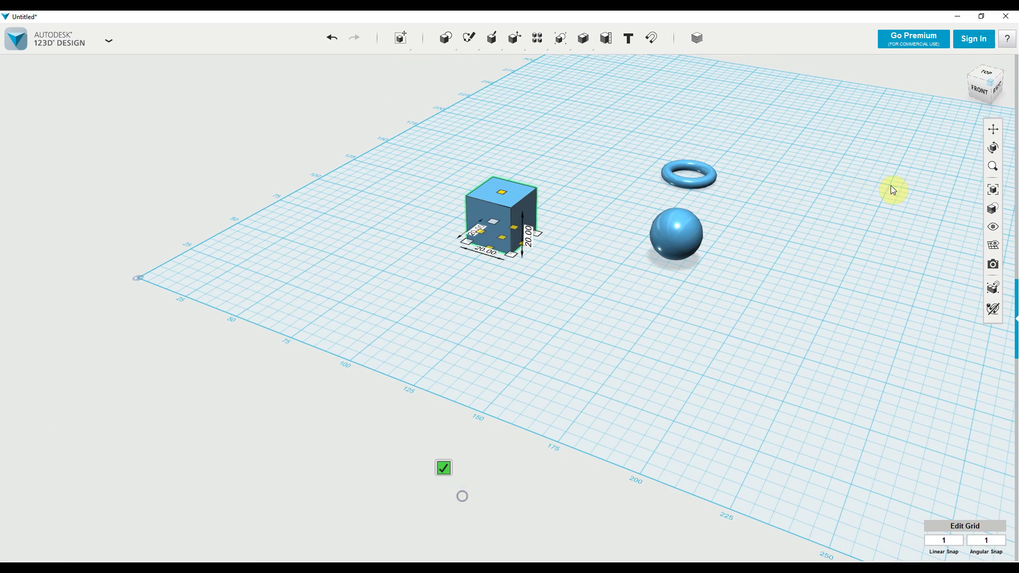
pyautogui.click(993, 129)
pyautogui.moveTo(562, 292); pyautogui.dragTo(557, 435)
pyautogui.moveTo(503, 335); pyautogui.dragTo(483, 369)
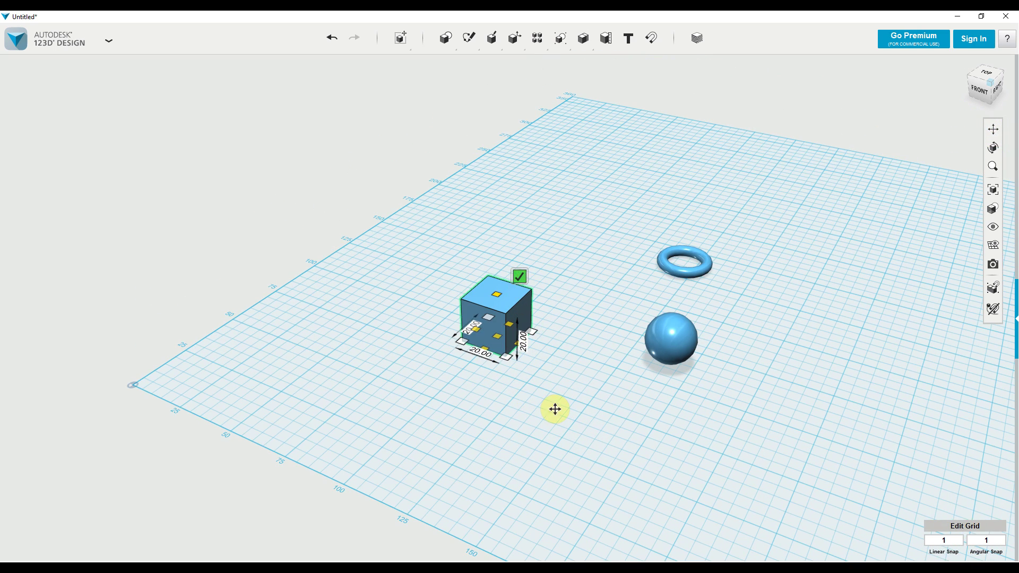
pyautogui.press('Escape')
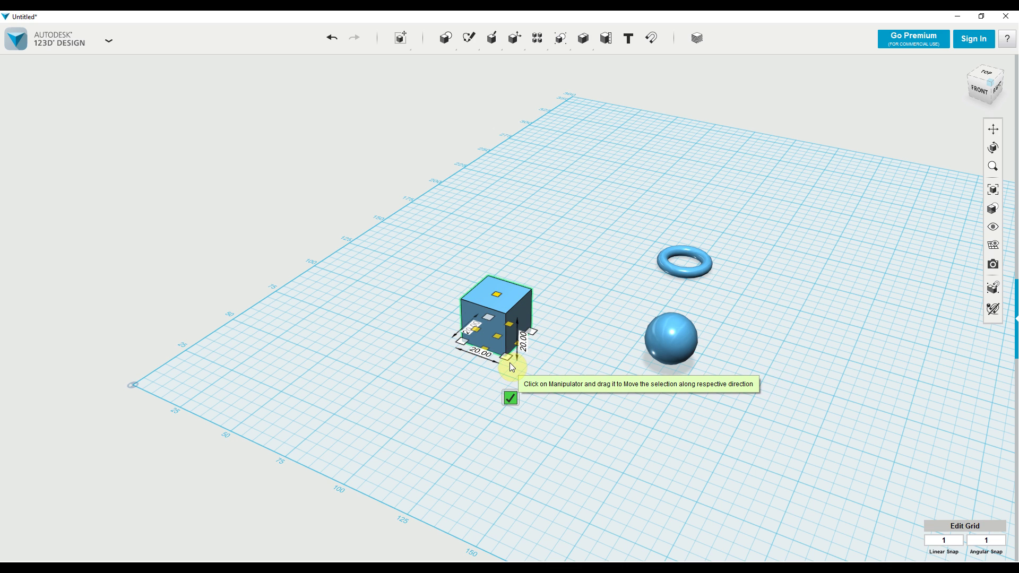
pyautogui.moveTo(508, 359); pyautogui.dragTo(482, 448)
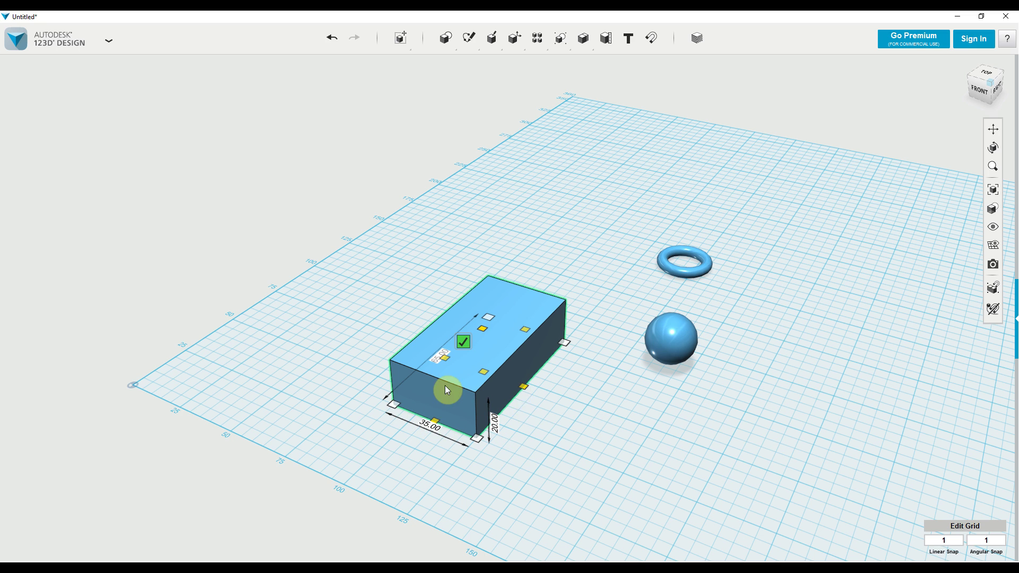
pyautogui.moveTo(524, 386); pyautogui.dragTo(748, 478)
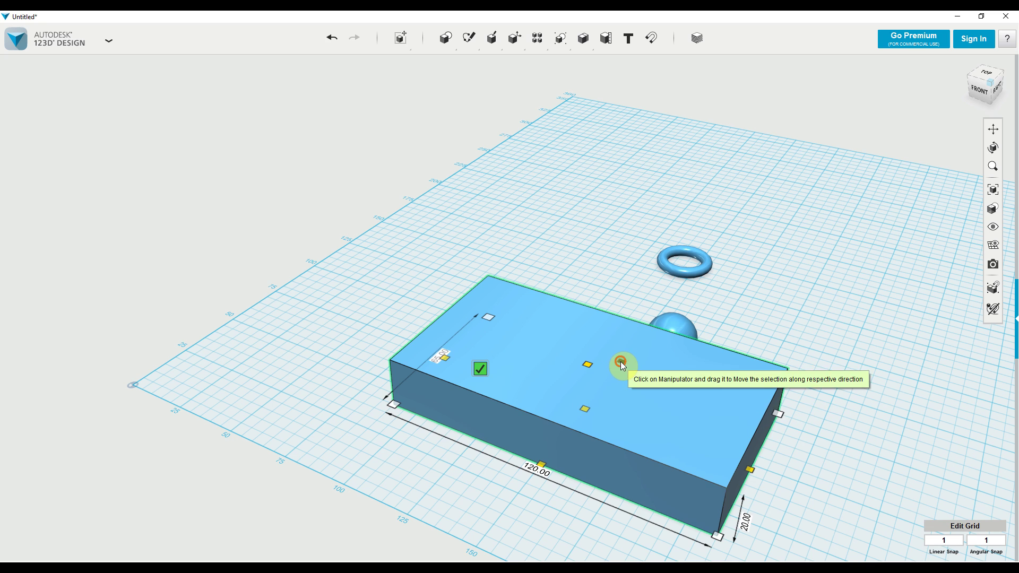
pyautogui.moveTo(620, 361); pyautogui.dragTo(678, 298)
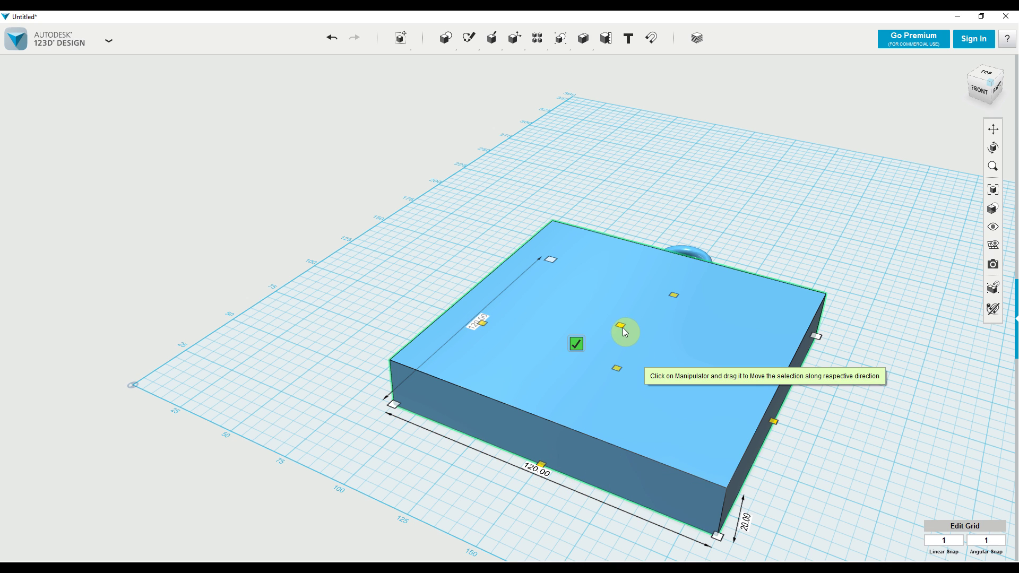
# Drag the box's Smart Scale height and side handles until it measures 45 wide and 17 tall
pyautogui.moveTo(621, 324); pyautogui.dragTo(639, 268)
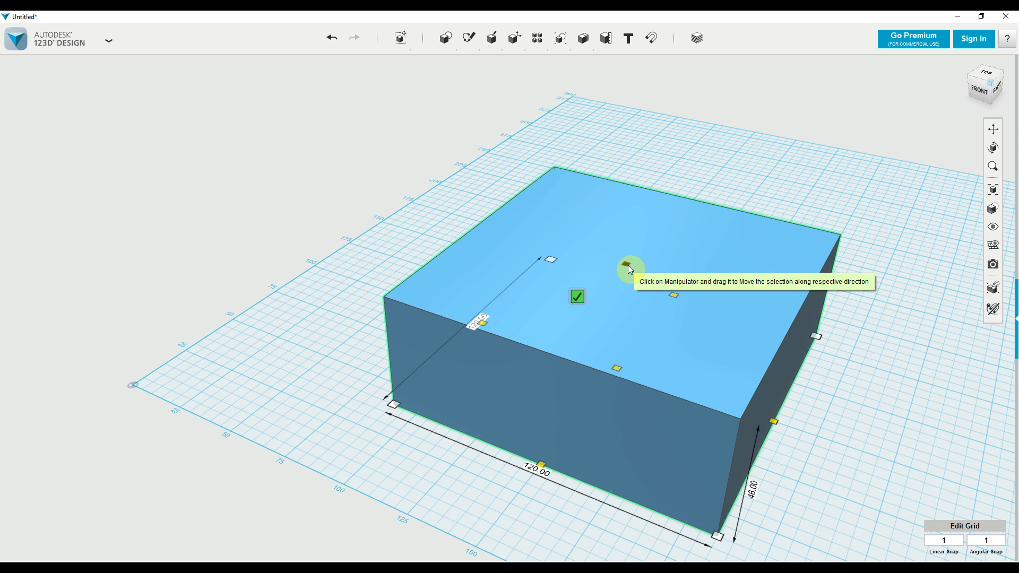
pyautogui.moveTo(627, 265); pyautogui.dragTo(734, 59)
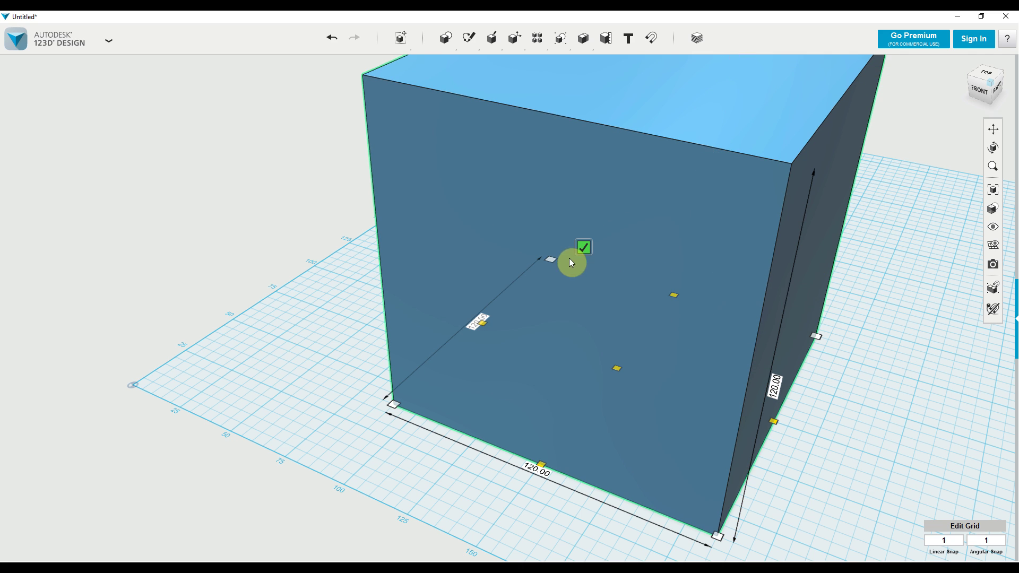
pyautogui.scroll(-5, 676, 177)
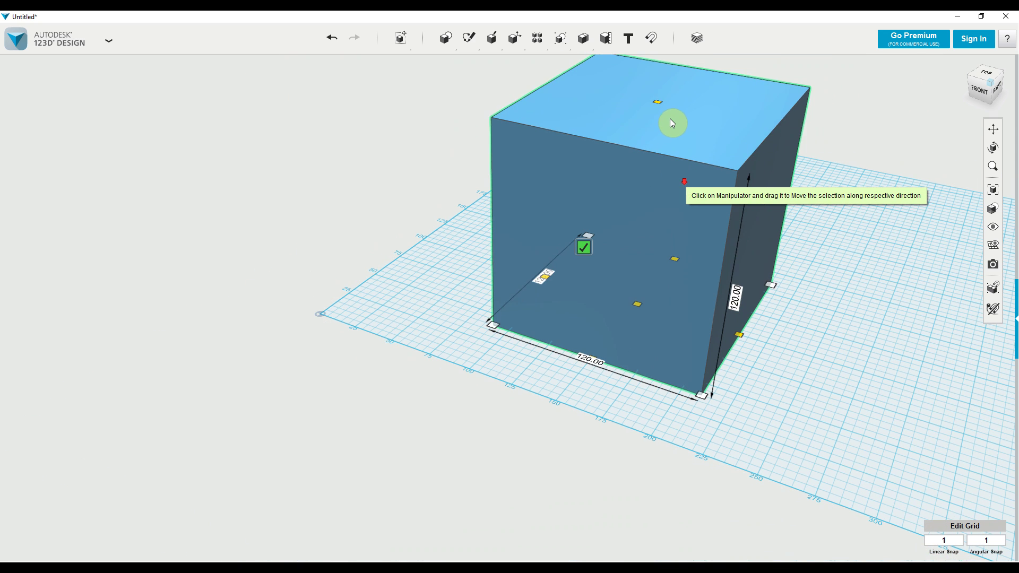
pyautogui.moveTo(663, 110); pyautogui.dragTo(668, 284)
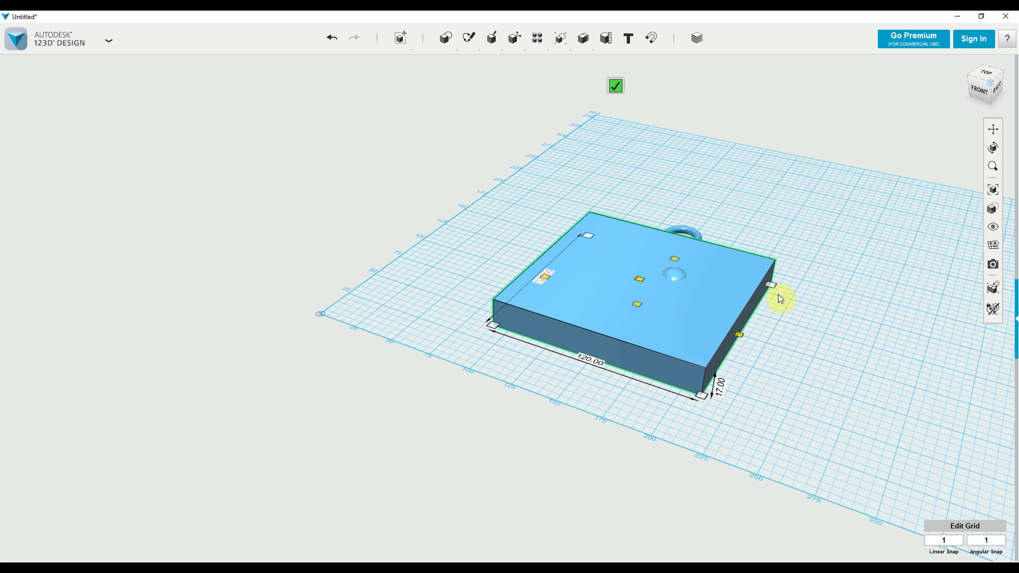
pyautogui.moveTo(778, 292); pyautogui.dragTo(604, 312)
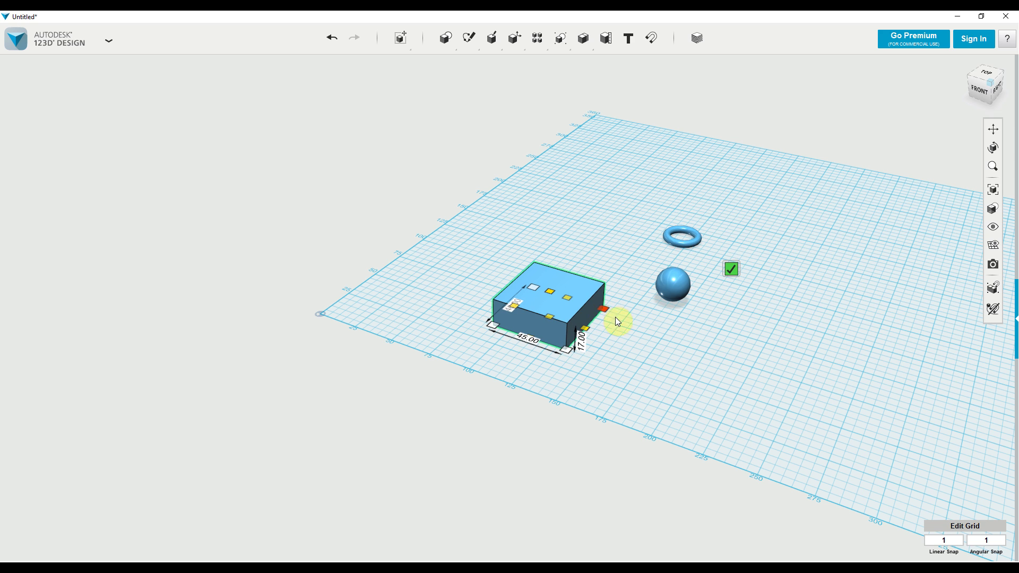
pyautogui.click(731, 271)
# Move the sphere toward the box and Smart Scale it into a dome 64 long, 33 tall
pyautogui.scroll(5, 651, 397)
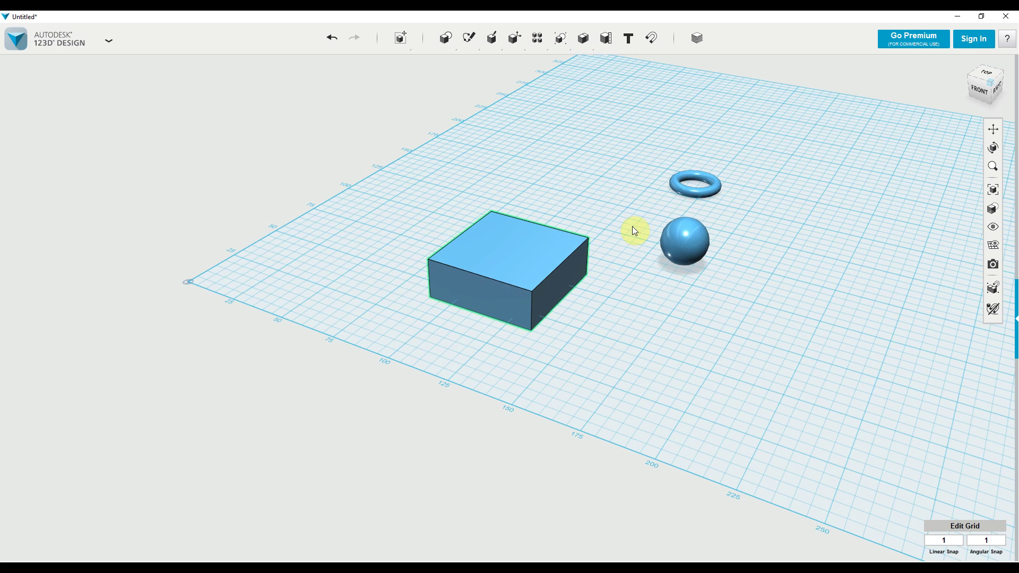
pyautogui.moveTo(686, 248); pyautogui.dragTo(648, 316)
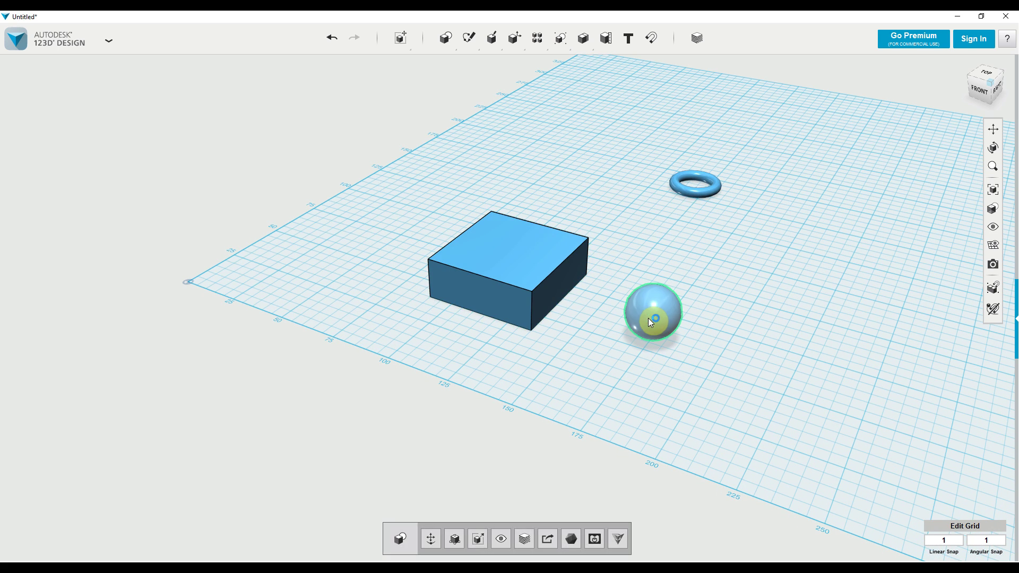
pyautogui.click(456, 539)
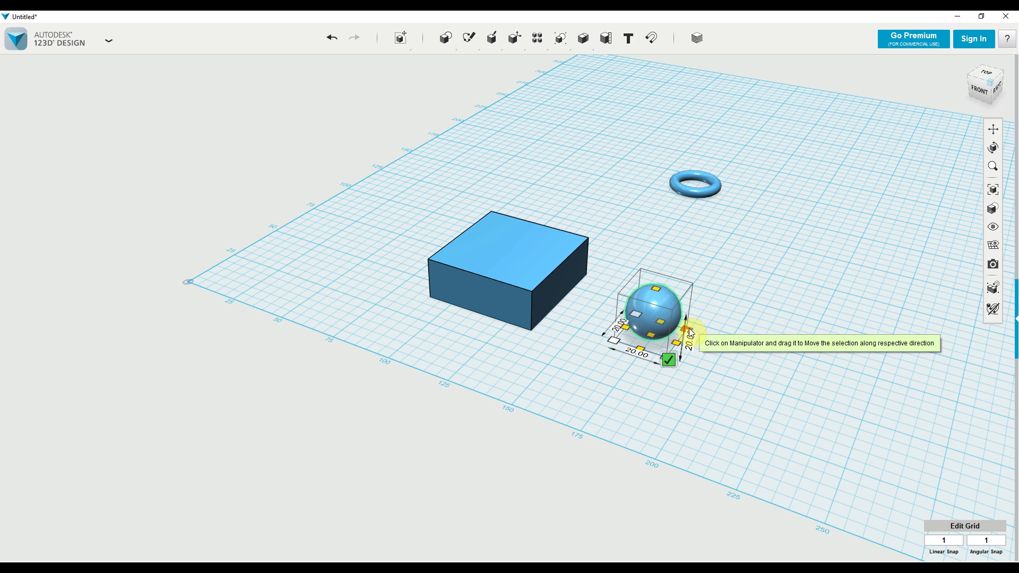
pyautogui.moveTo(690, 334); pyautogui.dragTo(775, 305)
pyautogui.moveTo(704, 277); pyautogui.dragTo(780, 87)
pyautogui.moveTo(773, 110); pyautogui.dragTo(716, 324)
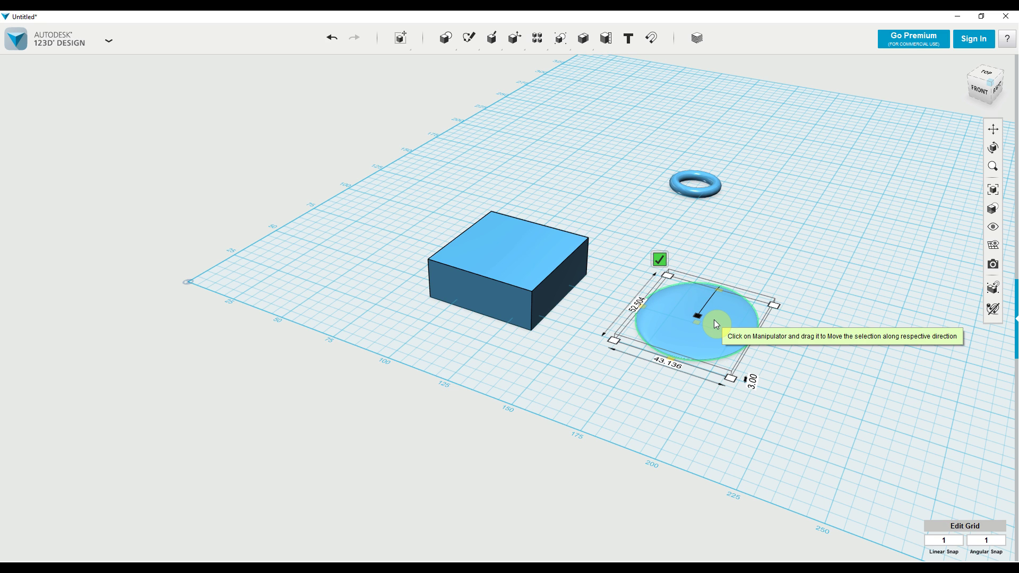
pyautogui.moveTo(716, 324); pyautogui.dragTo(715, 324)
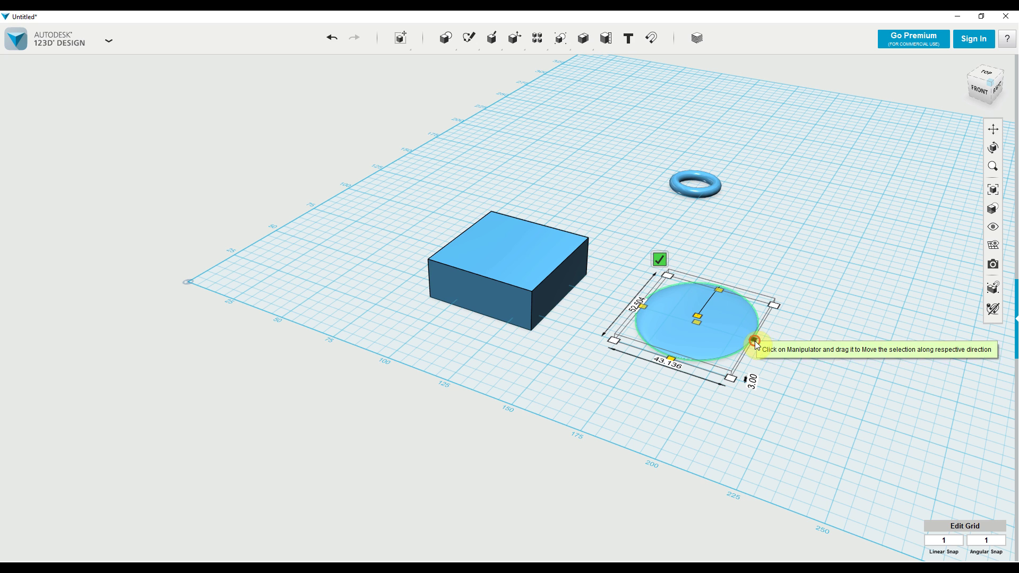
pyautogui.moveTo(754, 339); pyautogui.dragTo(822, 374)
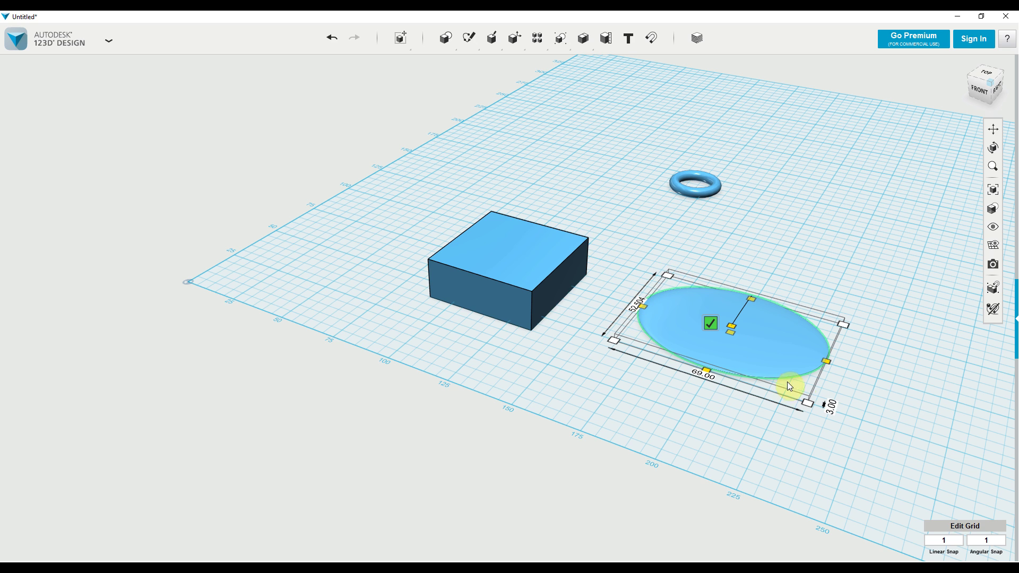
pyautogui.moveTo(734, 327); pyautogui.dragTo(767, 250)
pyautogui.moveTo(828, 360); pyautogui.dragTo(792, 350)
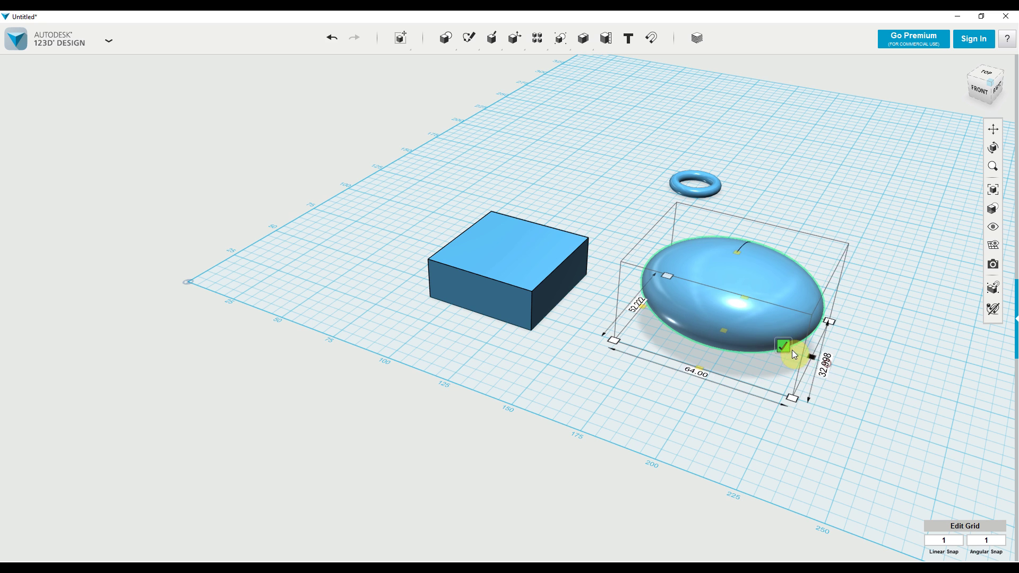
# Confirm the oval dome, pan the scene down, and select the torus
pyautogui.click(747, 198)
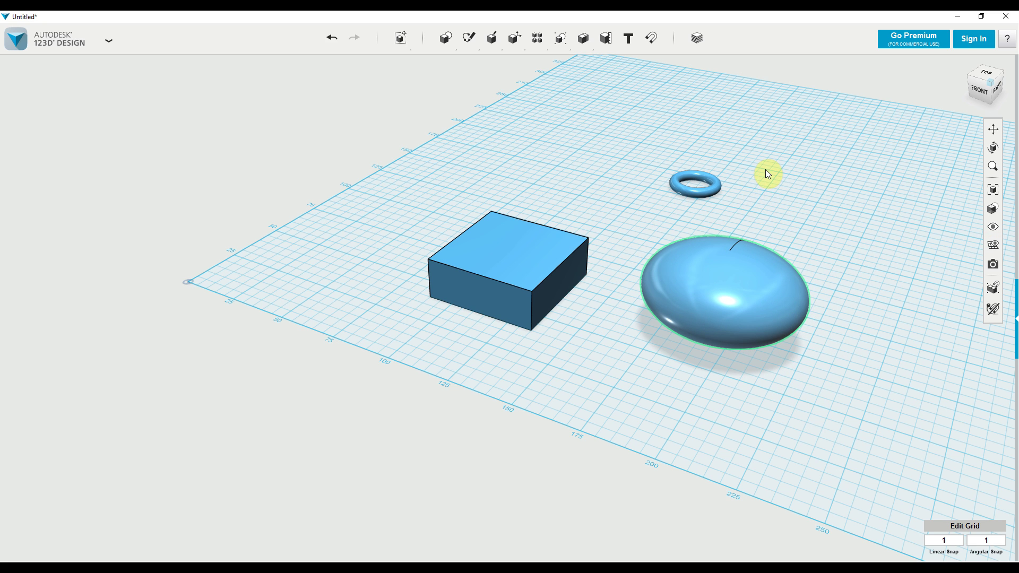
pyautogui.click(995, 131)
pyautogui.moveTo(764, 205); pyautogui.dragTo(702, 350)
pyautogui.moveTo(449, 40)
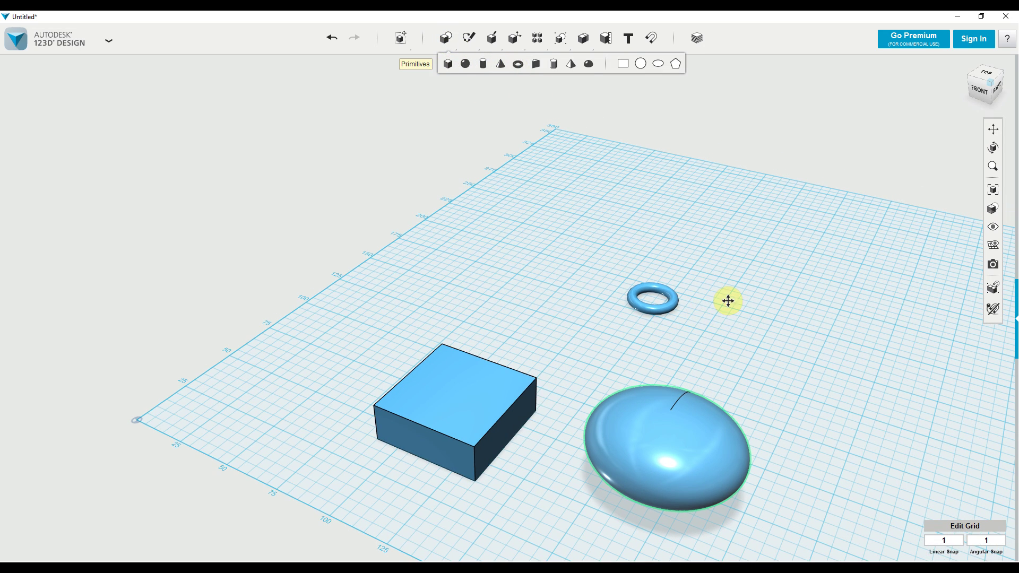
pyautogui.moveTo(591, 245); pyautogui.dragTo(714, 351)
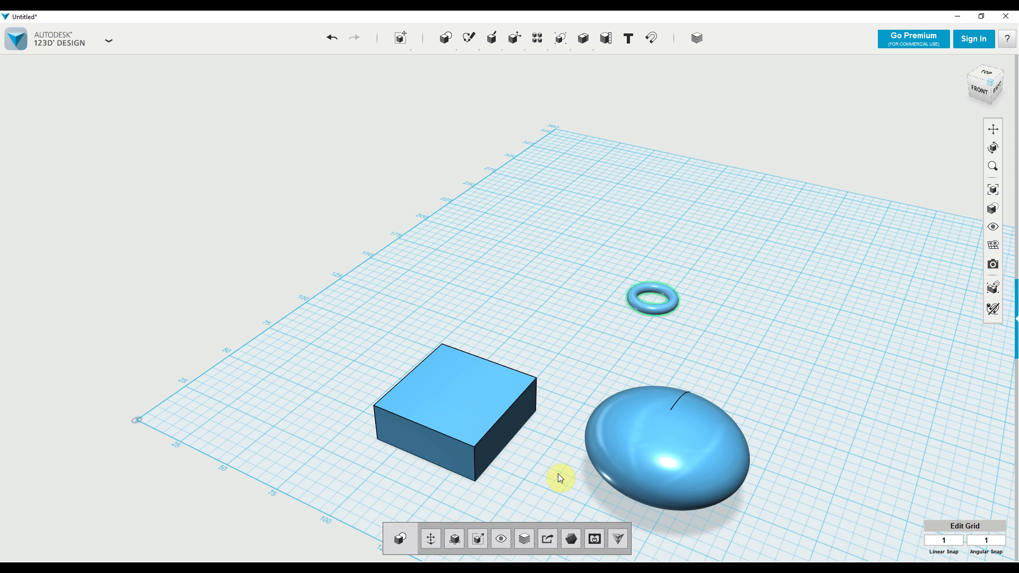
# Smart Scale the torus into a flat ring about 107.5 across and 5.042 thick
pyautogui.click(453, 538)
pyautogui.moveTo(676, 310); pyautogui.dragTo(907, 246)
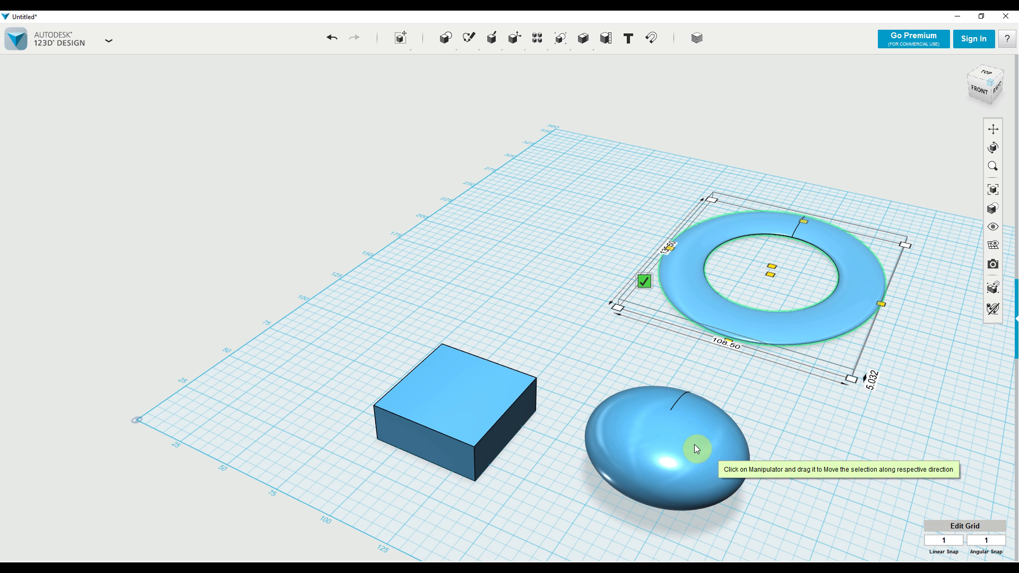
pyautogui.click(853, 380)
pyautogui.moveTo(854, 382); pyautogui.dragTo(851, 373)
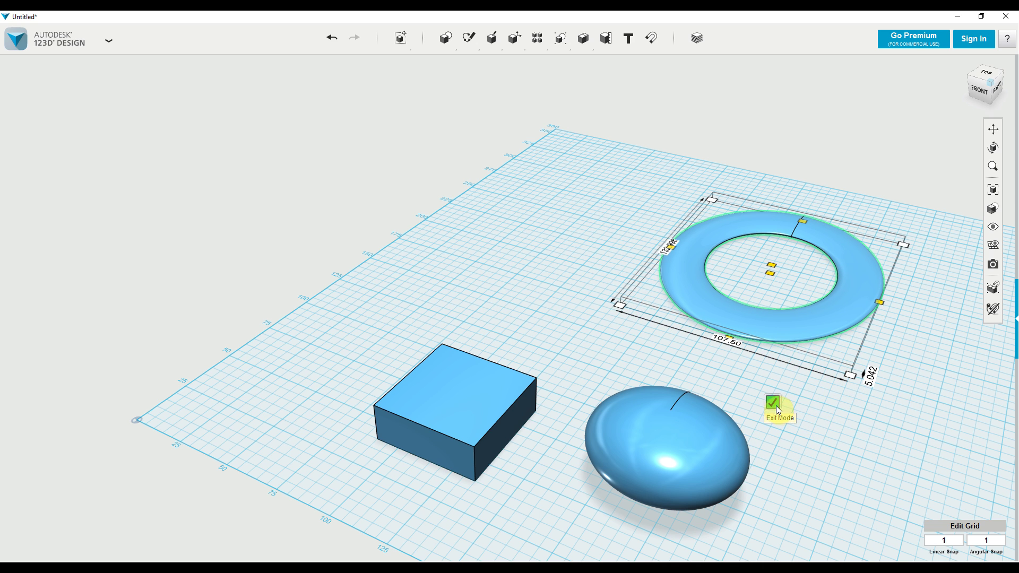
pyautogui.click(773, 403)
# Move the ring up-left and the dome and box up-right so the three shapes cluster together
pyautogui.scroll(-4, 771, 403)
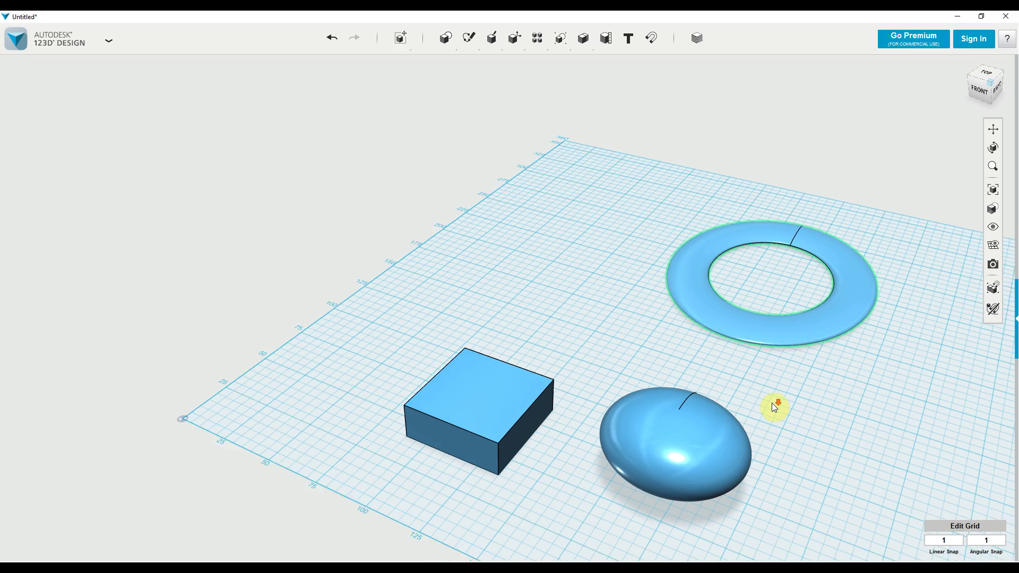
pyautogui.scroll(5, 772, 403)
pyautogui.scroll(-4, 771, 402)
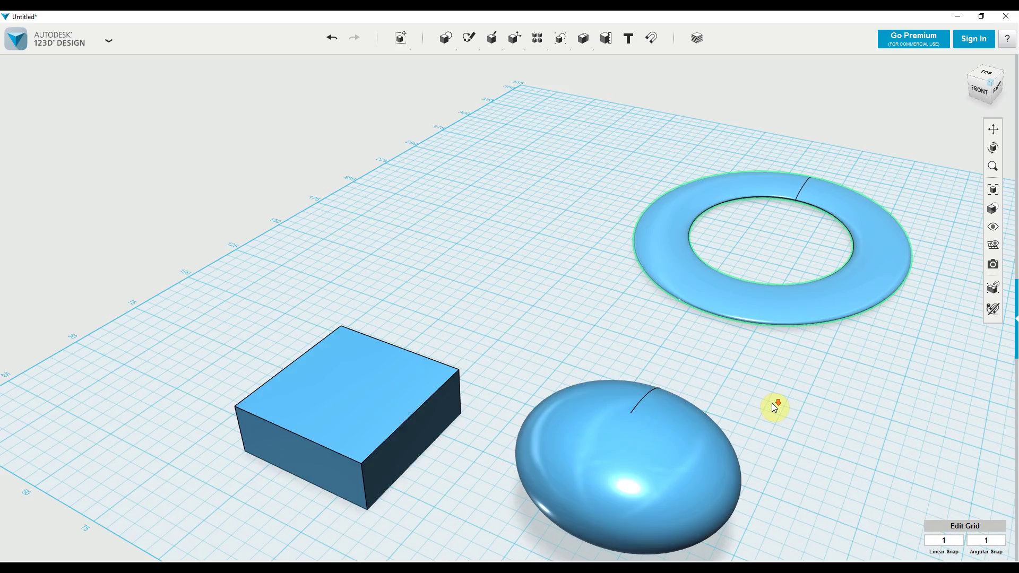
pyautogui.scroll(1, 771, 402)
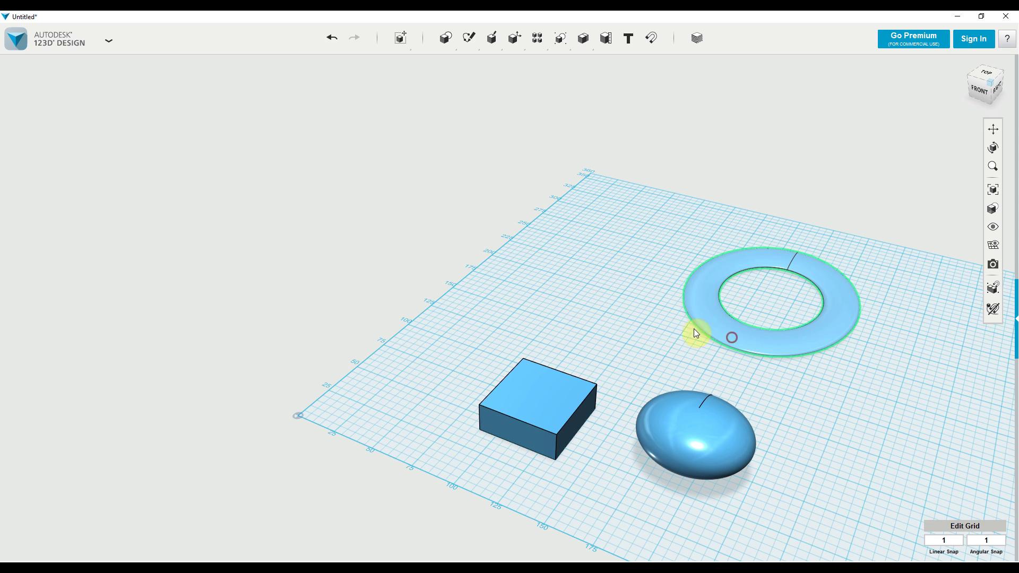
pyautogui.moveTo(694, 334); pyautogui.dragTo(617, 313)
pyautogui.moveTo(694, 423); pyautogui.dragTo(749, 372)
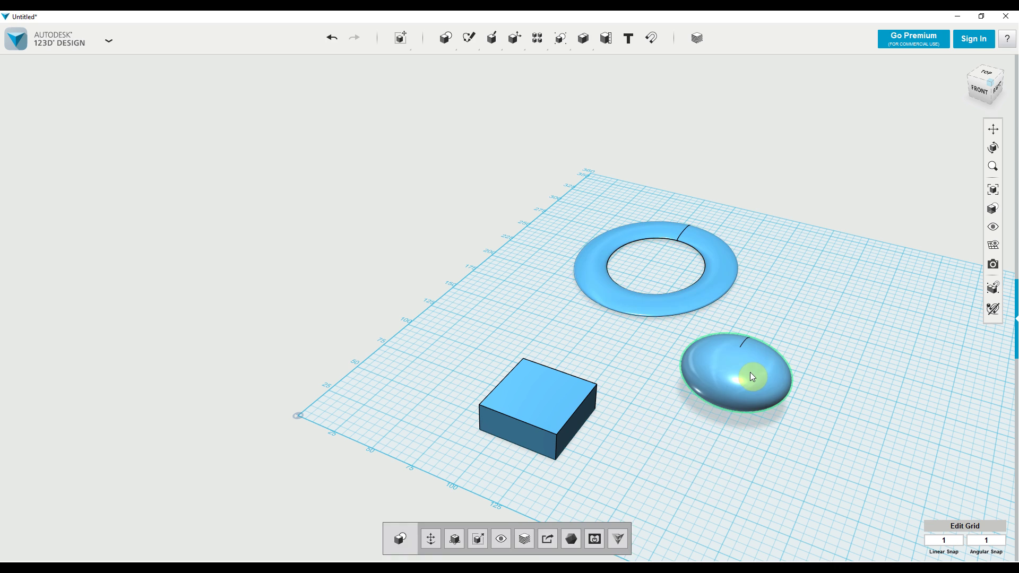
pyautogui.moveTo(557, 412); pyautogui.dragTo(574, 397)
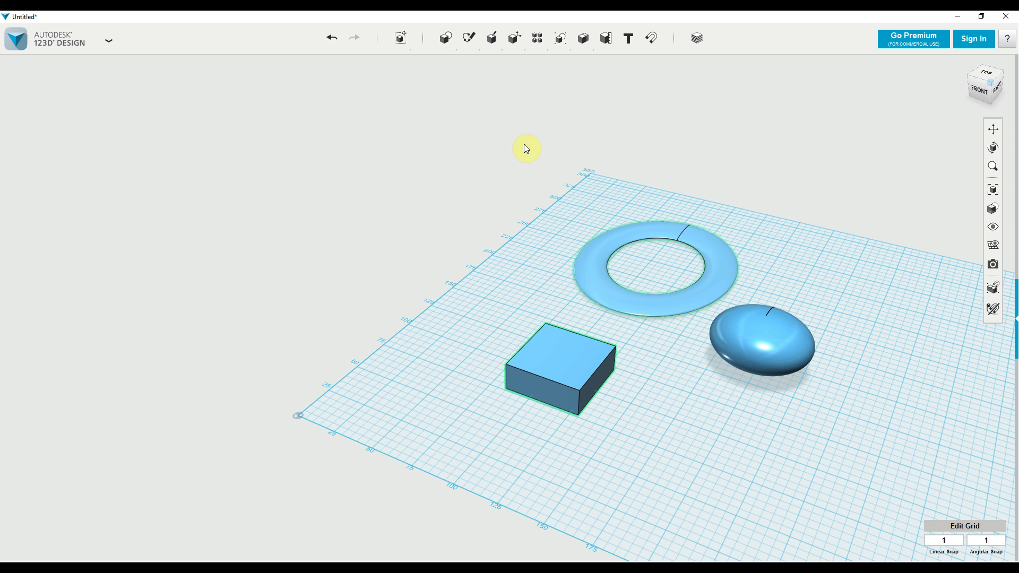
pyautogui.moveTo(445, 46)
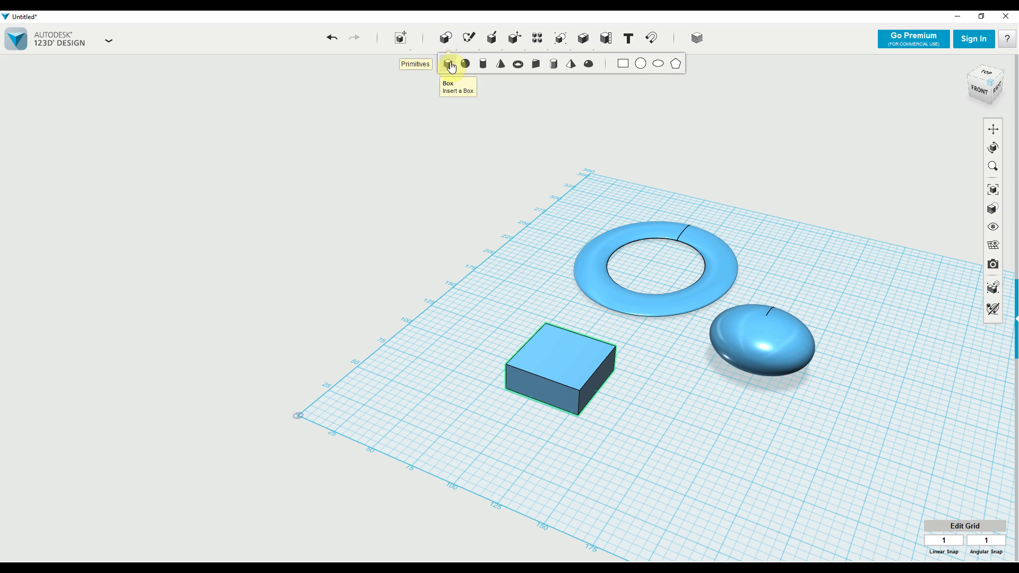